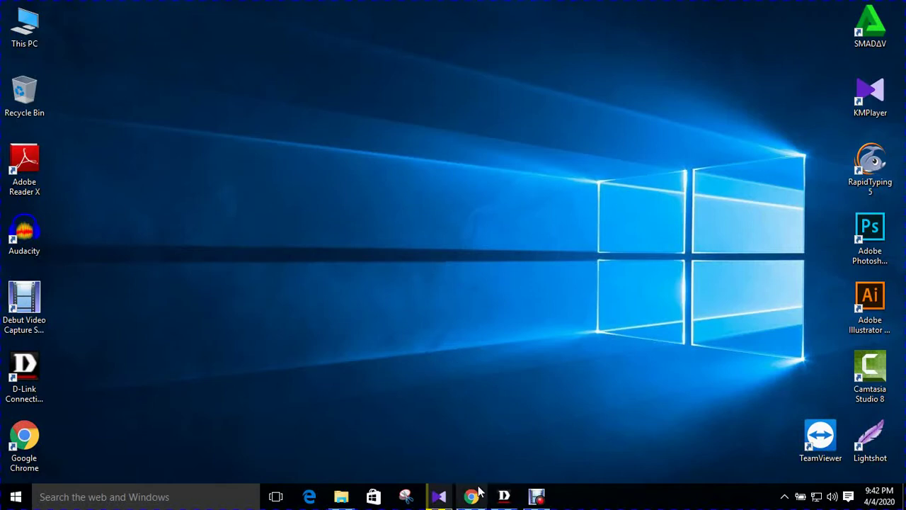
pyautogui.rightClick(288, 133)
pyautogui.click(327, 176)
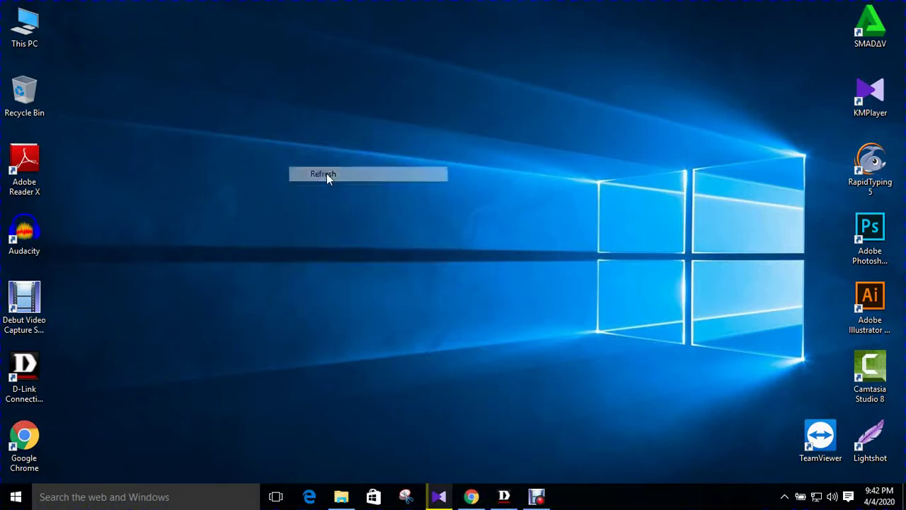
# - Switch to Chrome, open the cash account management page on Guru and log in to the account
pyautogui.click(470, 497)
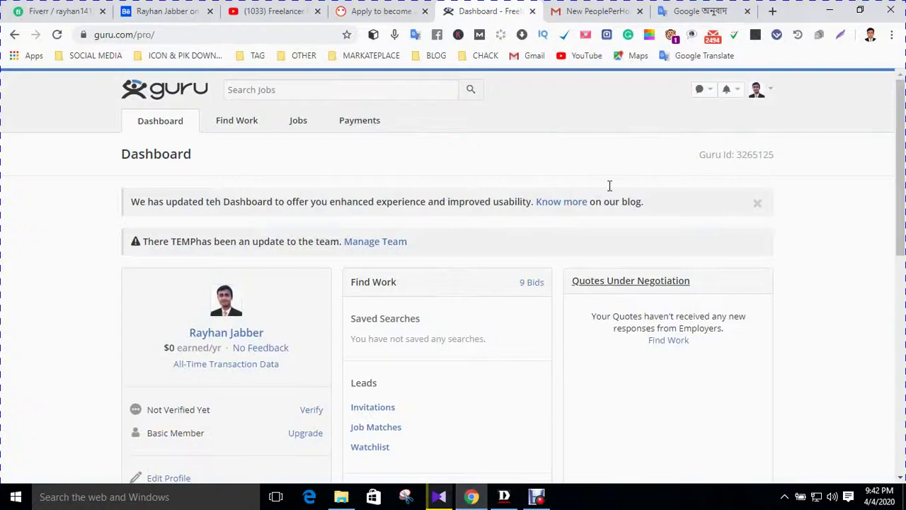
pyautogui.click(771, 92)
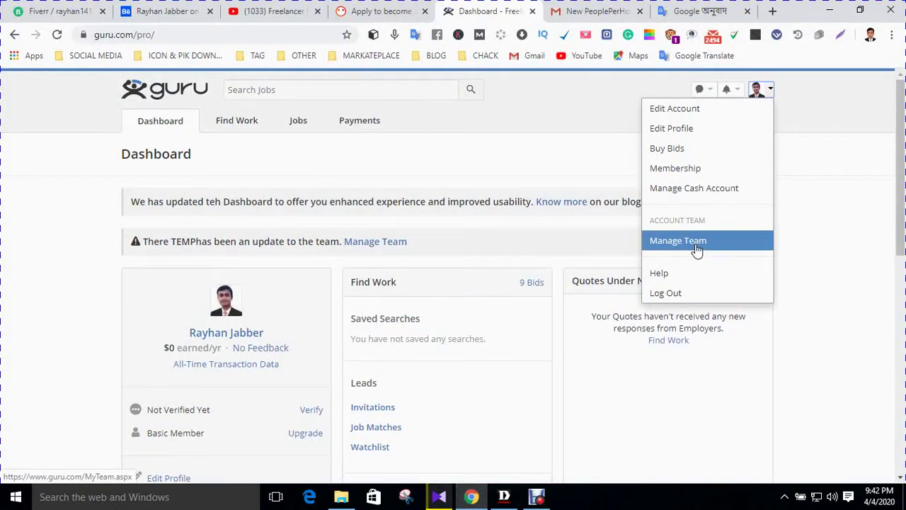
pyautogui.click(712, 194)
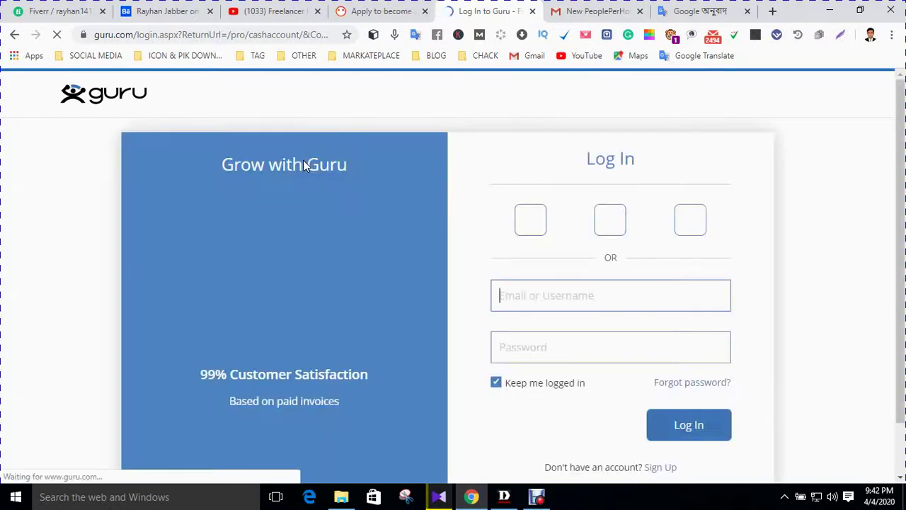
pyautogui.click(688, 428)
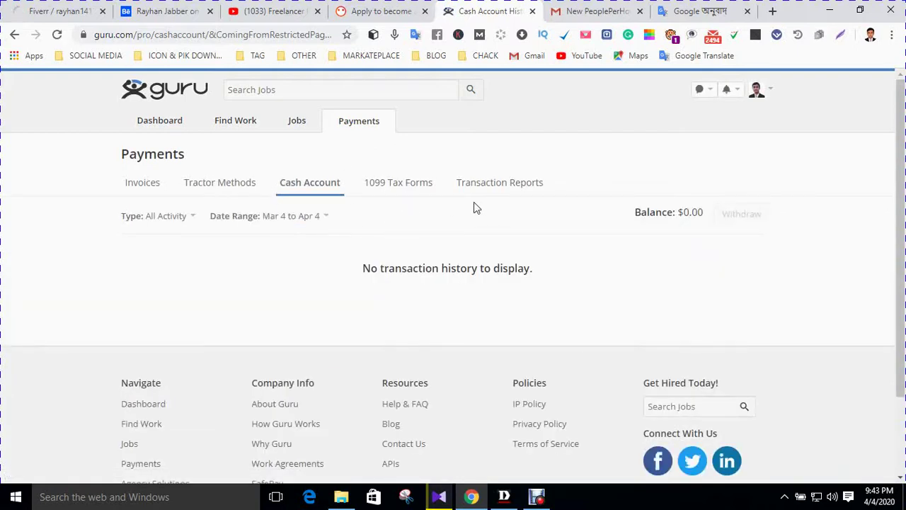
# - Check the withdrawal option and the date range filter of the cash account
pyautogui.moveTo(748, 221)
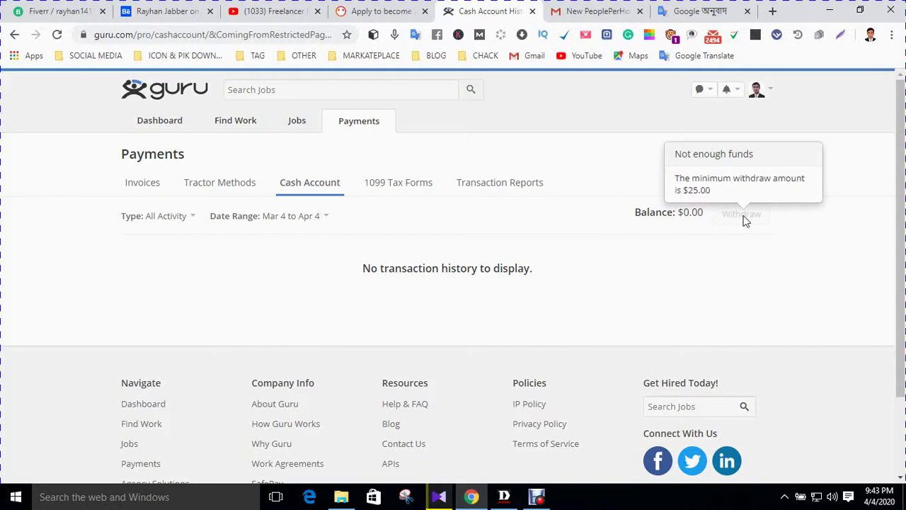
pyautogui.click(325, 219)
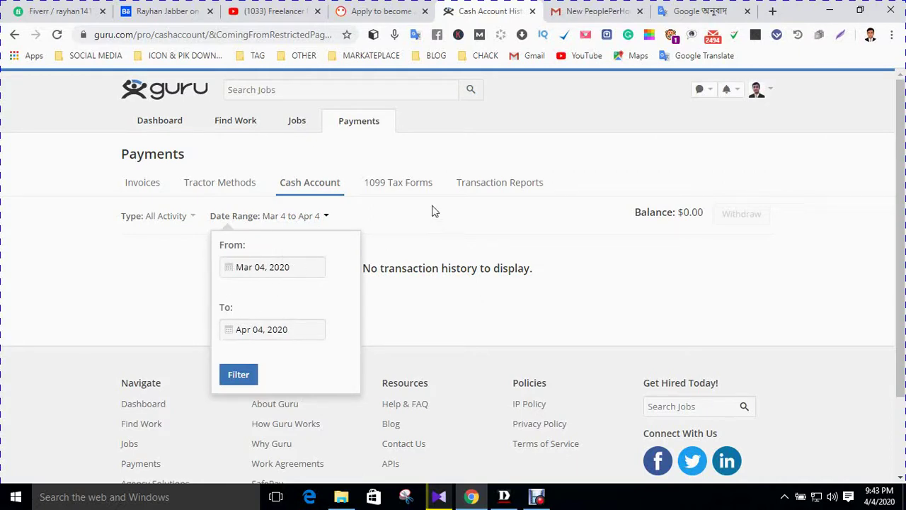
pyautogui.click(345, 212)
# - Open the form for adding a bank account as a transfer method and review its account type options
pyautogui.click(217, 183)
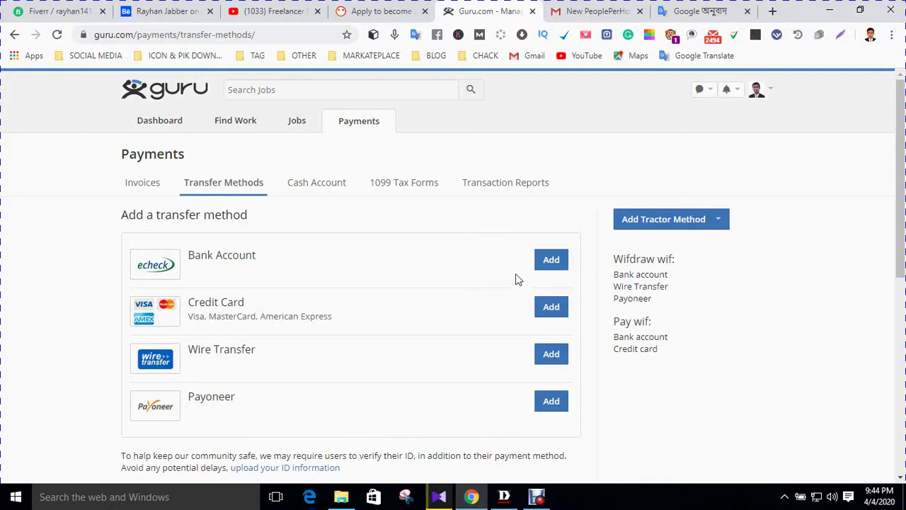
pyautogui.click(550, 260)
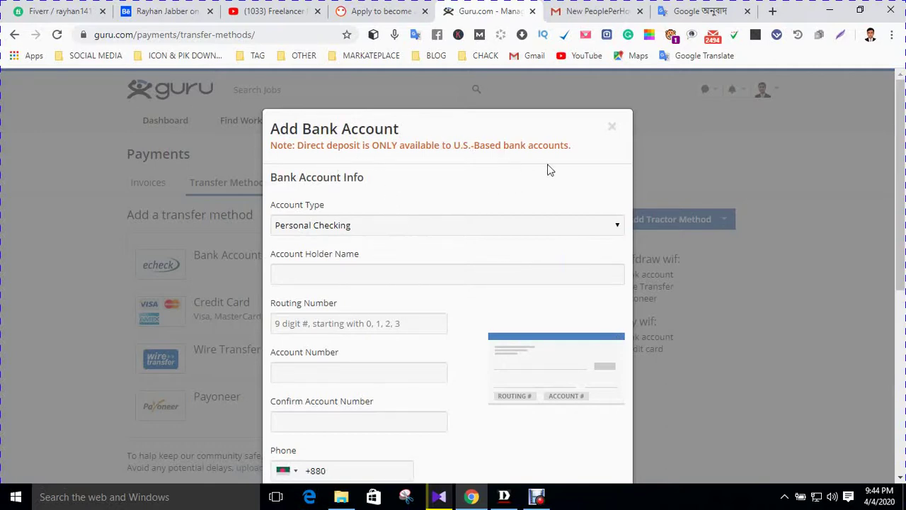
pyautogui.click(350, 226)
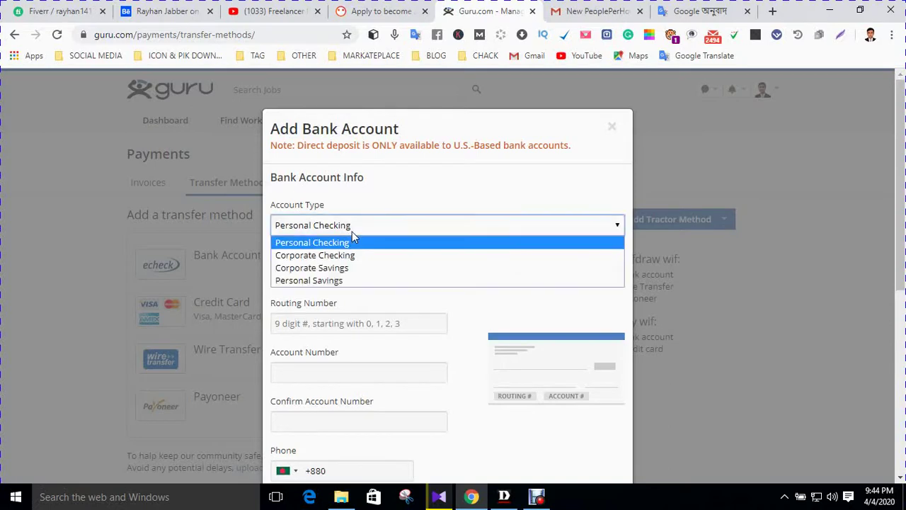
pyautogui.click(352, 231)
pyautogui.click(352, 231)
pyautogui.click(388, 204)
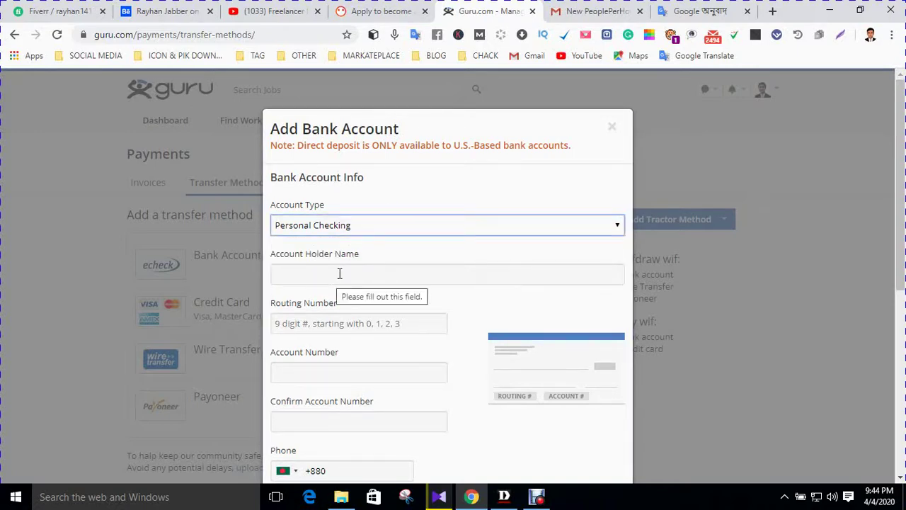
# - Go through the account number, confirmation, phone and document upload sections of the bank account form down to its submission option
pyautogui.scroll(-1, 332, 287)
pyautogui.click(317, 303)
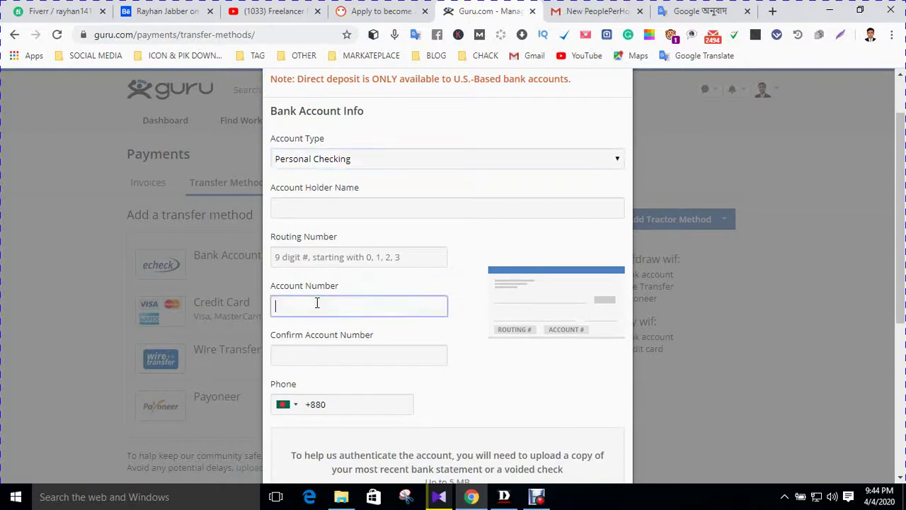
pyautogui.click(330, 354)
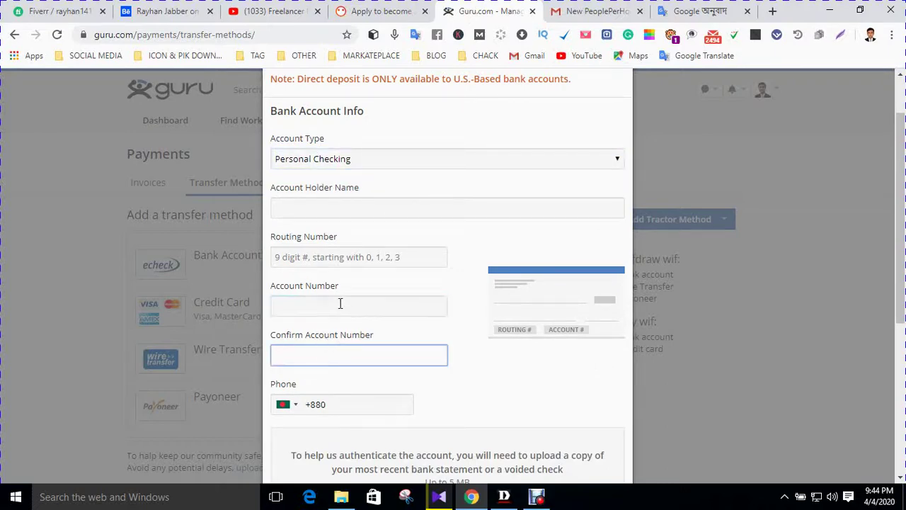
pyautogui.click(341, 302)
pyautogui.click(332, 358)
pyautogui.scroll(-2, 362, 344)
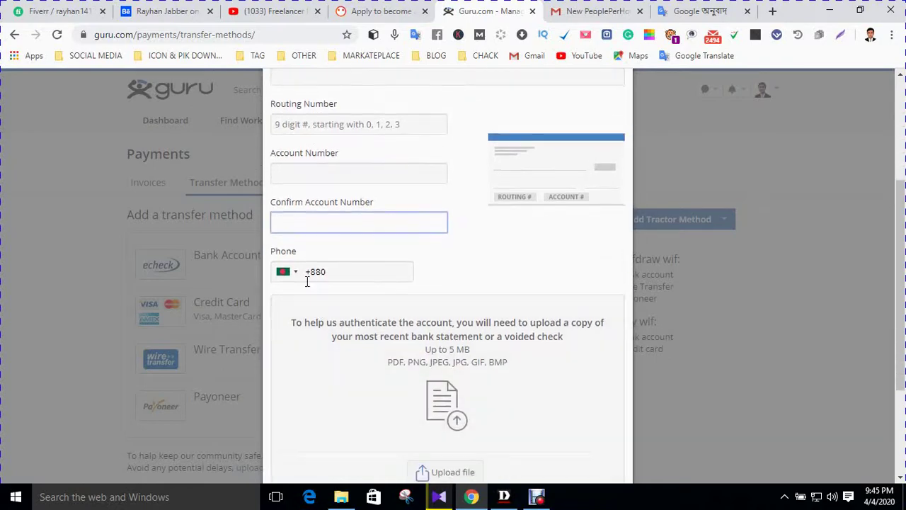
pyautogui.scroll(-2, 382, 264)
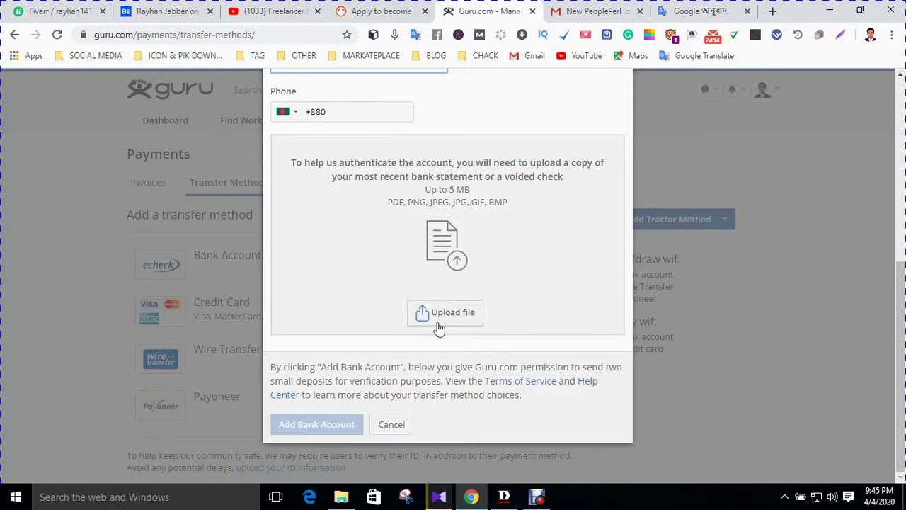
pyautogui.click(346, 424)
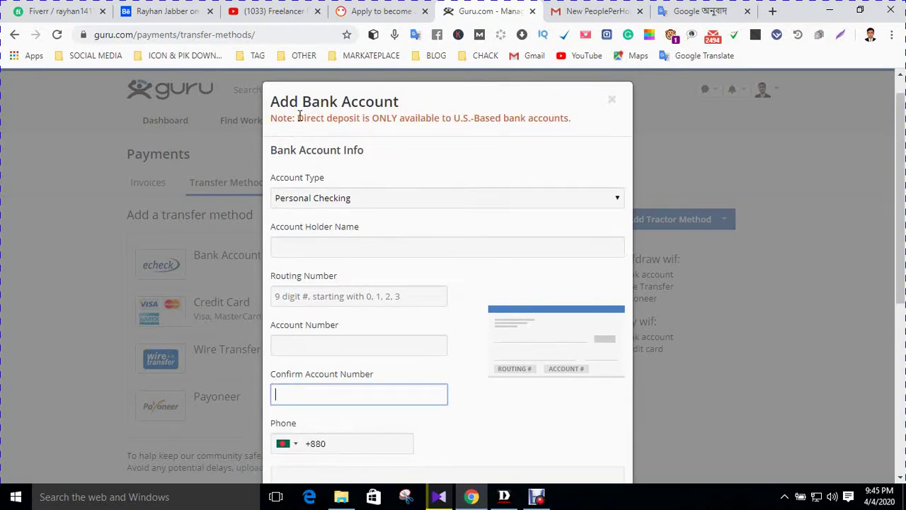
# - Highlight the direct deposit note at the head of the bank account form, and close the form without adding an account
pyautogui.moveTo(298, 117); pyautogui.dragTo(568, 112)
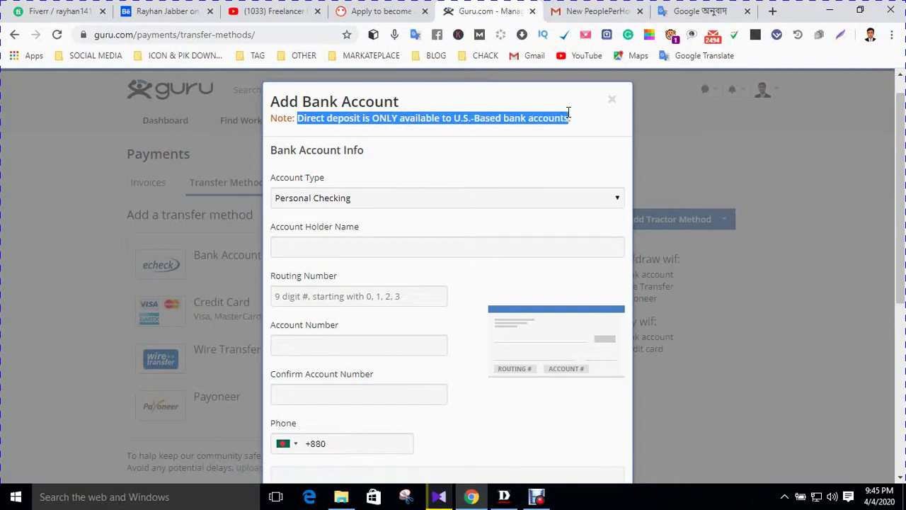
pyautogui.click(592, 110)
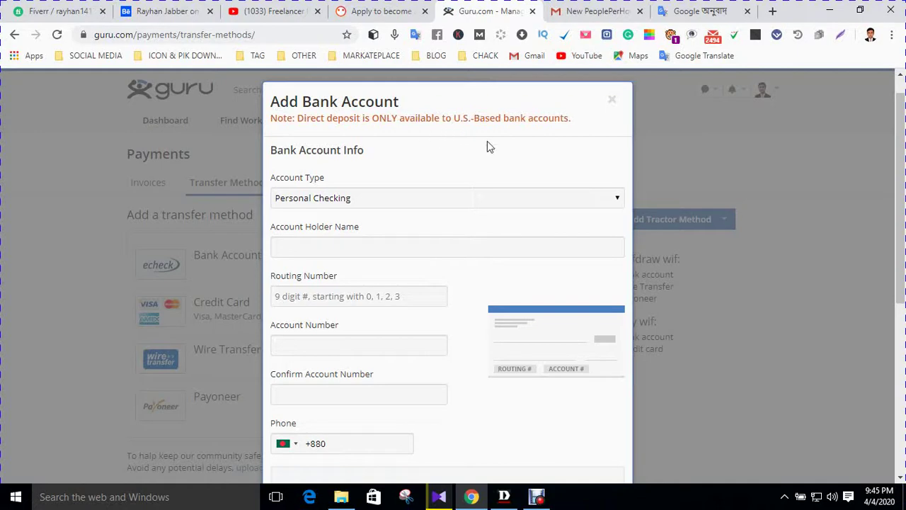
pyautogui.click(612, 104)
pyautogui.click(611, 125)
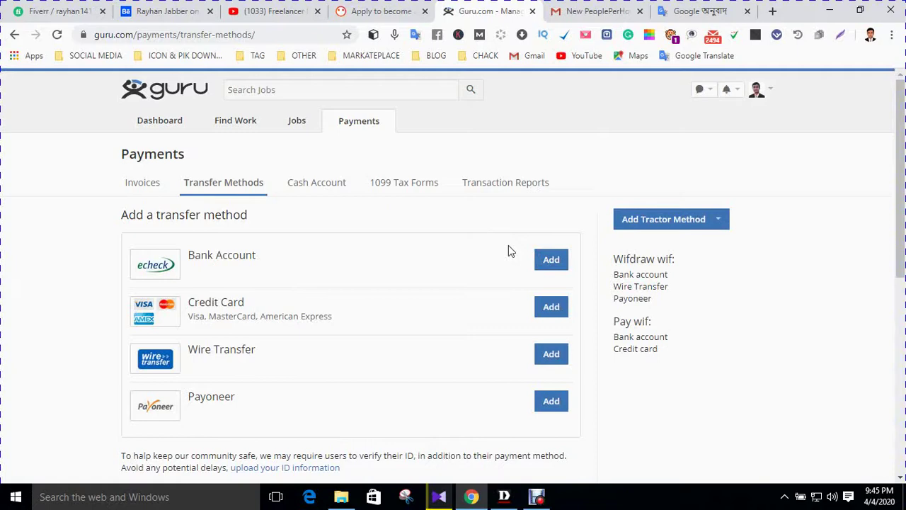
# - Open the form for adding a Payoneer account, go through its account holder name and email fields, and close it without submitting
pyautogui.click(552, 400)
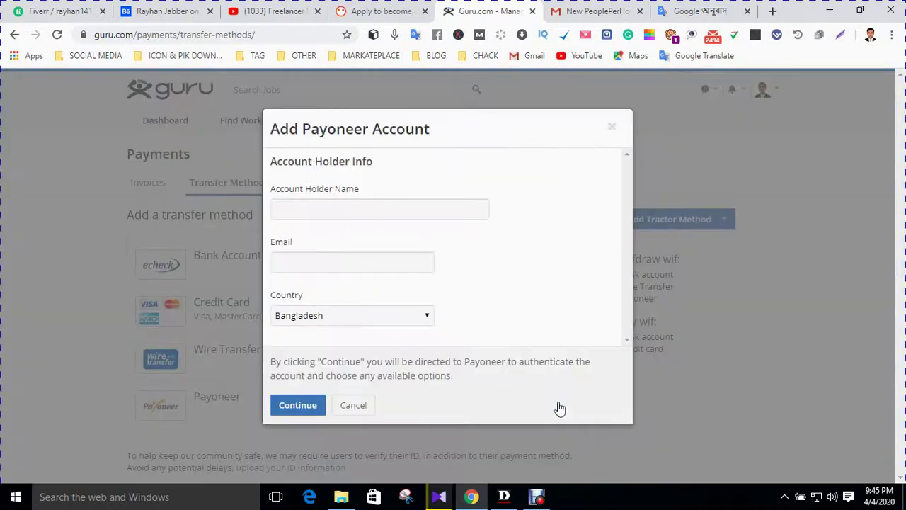
pyautogui.click(391, 214)
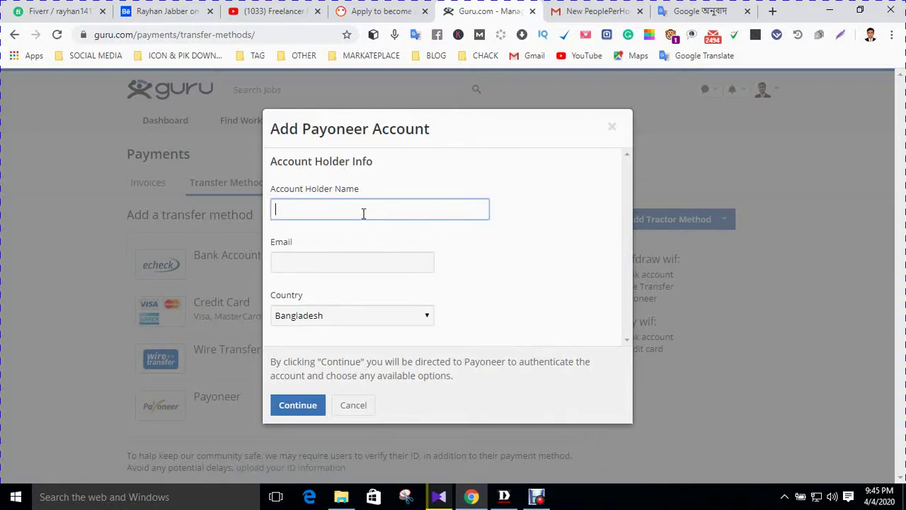
pyautogui.click(347, 261)
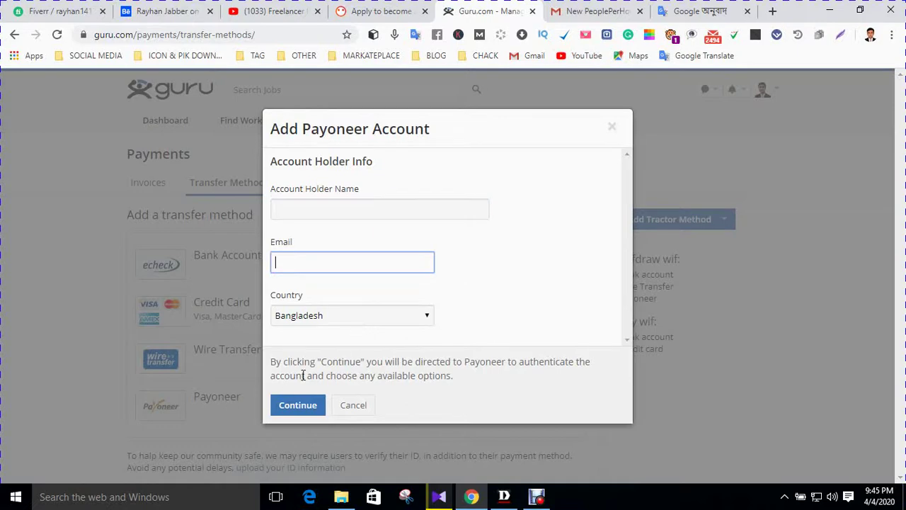
pyautogui.click(612, 127)
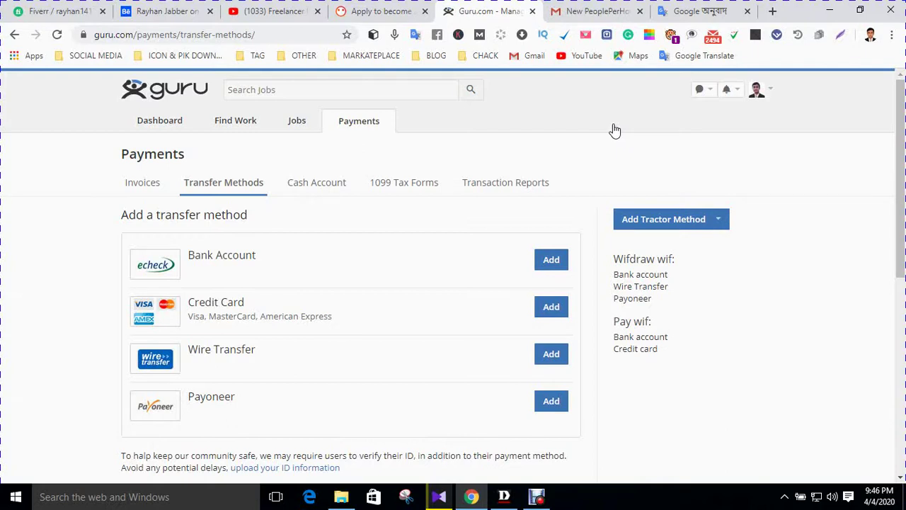
# - View the 1099 tax forms, transaction reports and invoices in the payments area
pyautogui.click(422, 190)
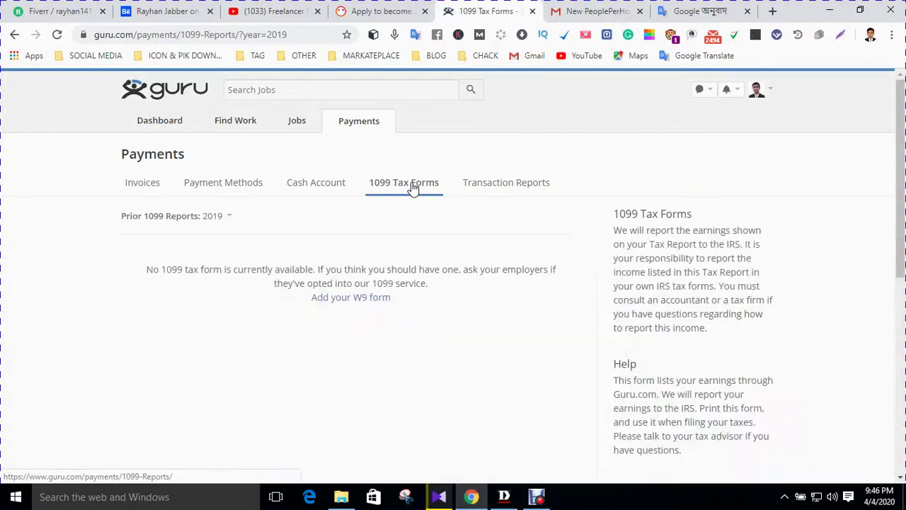
pyautogui.click(502, 186)
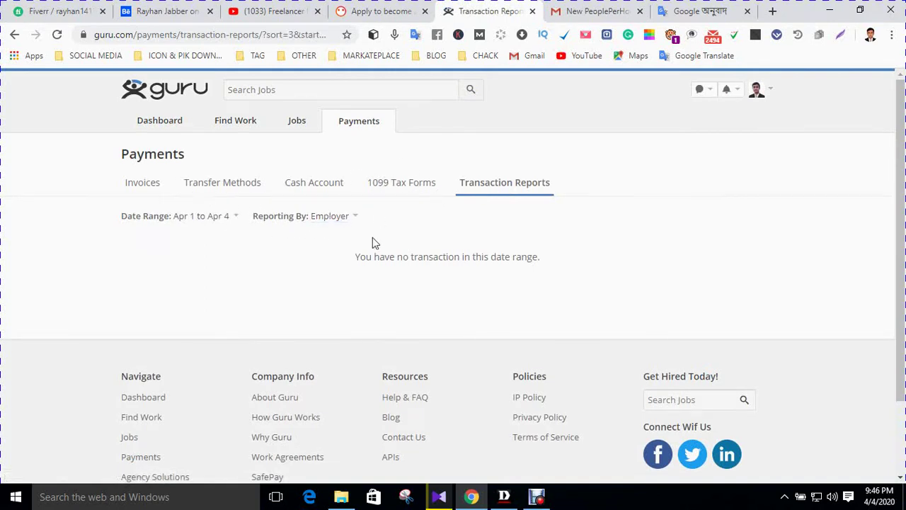
pyautogui.click(133, 188)
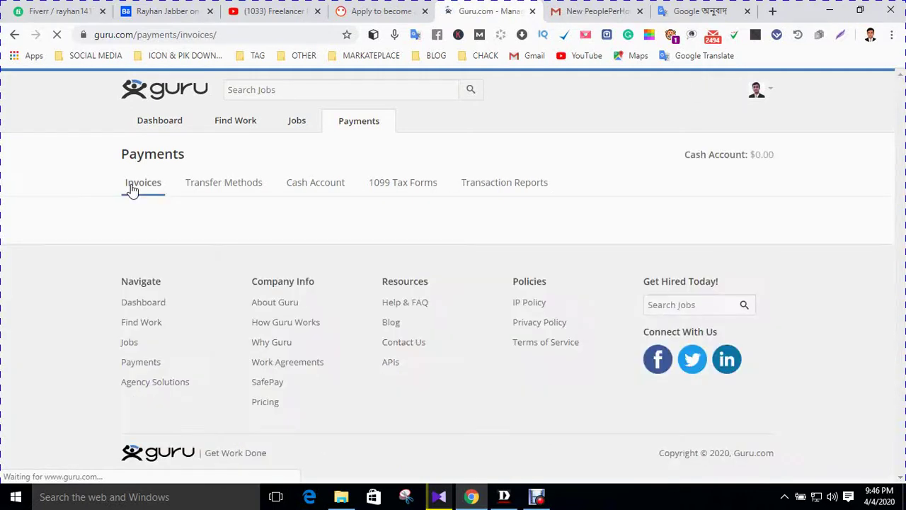